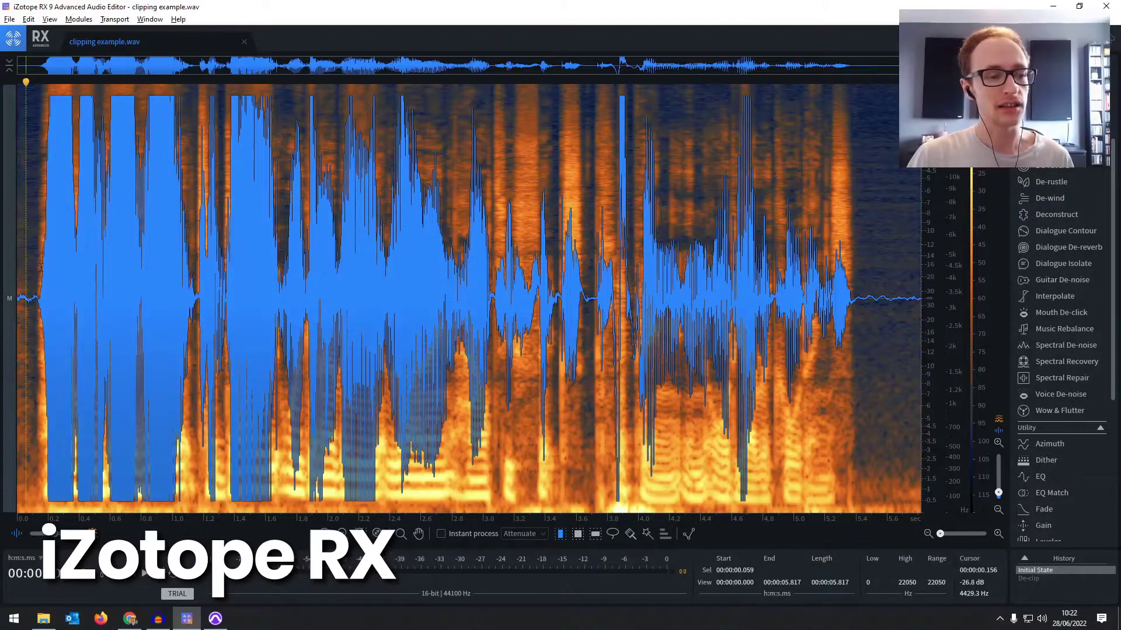
Play the clipped recording briefly, then select the entire file from 0 to 5.817 s.
click(44, 245)
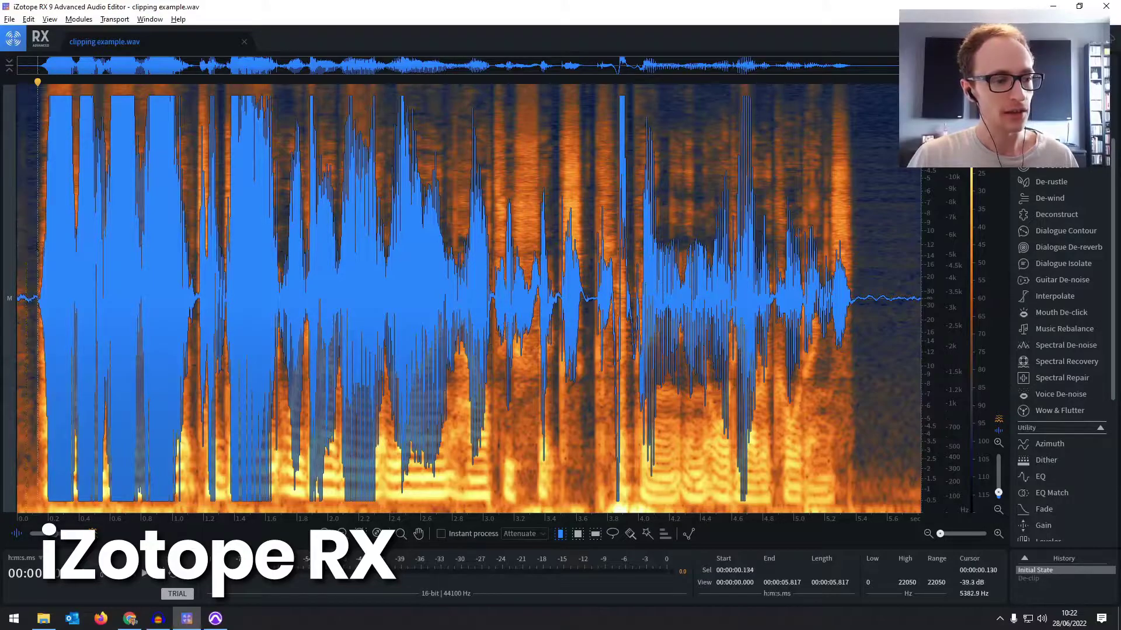
key(space)
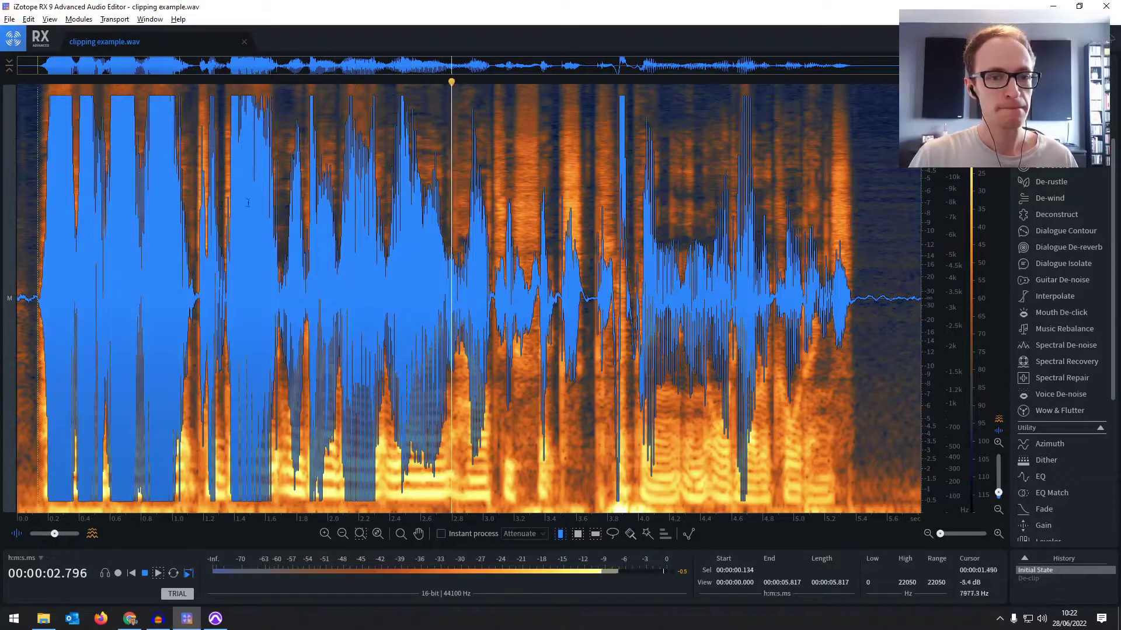
key(space)
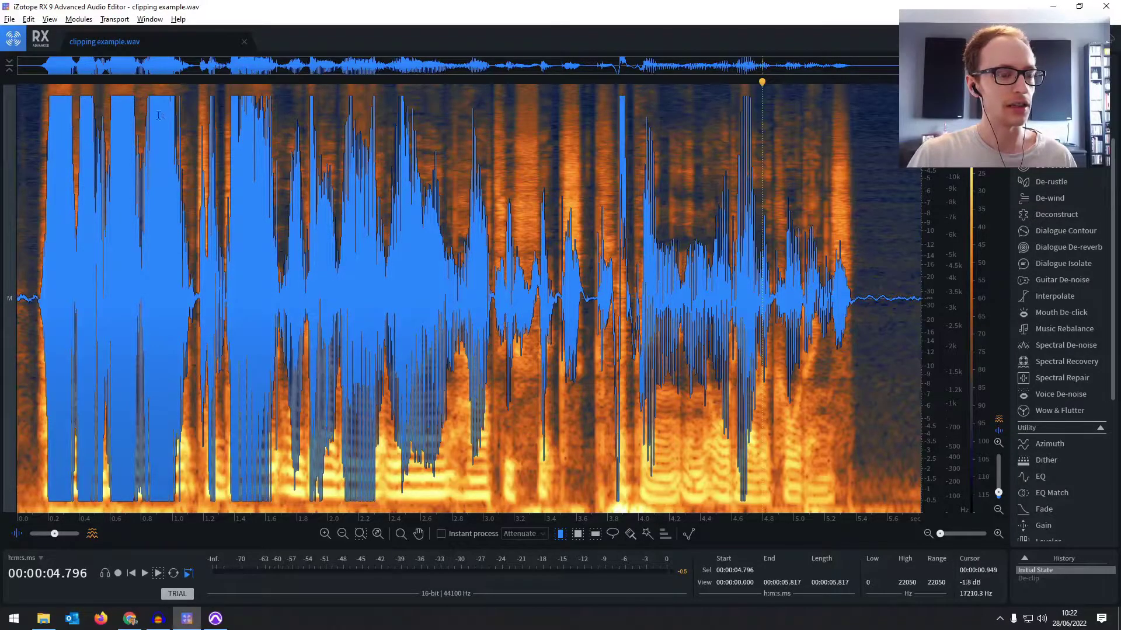
click(32, 96)
key(ctrl+a)
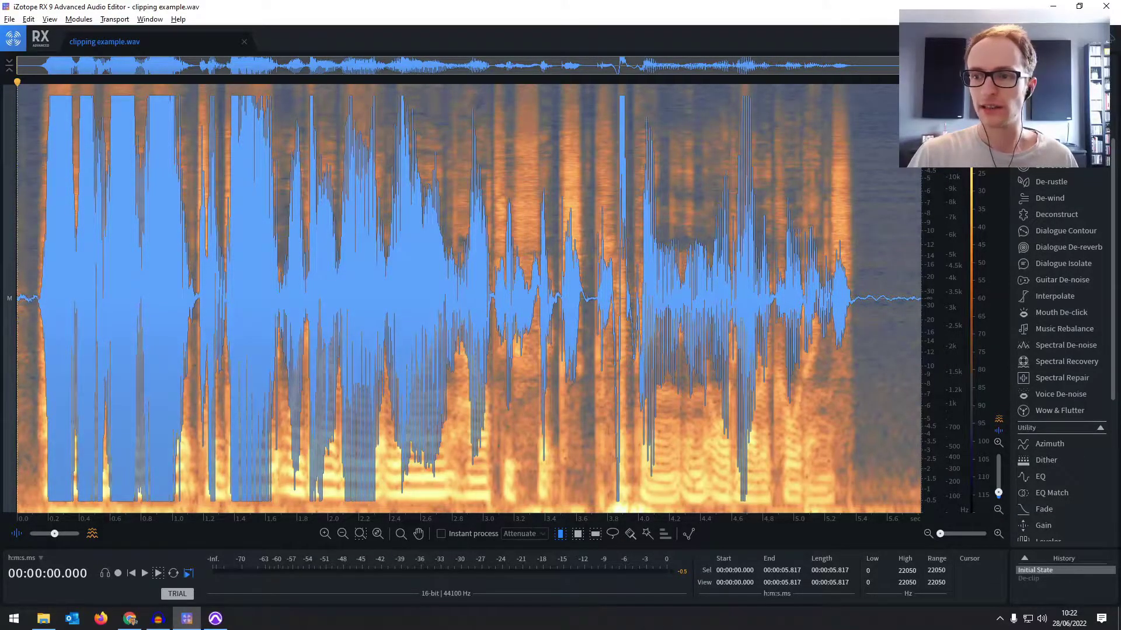
Open De-clip with High quality and the clipping threshold left at -1.0 dB.
click(1051, 83)
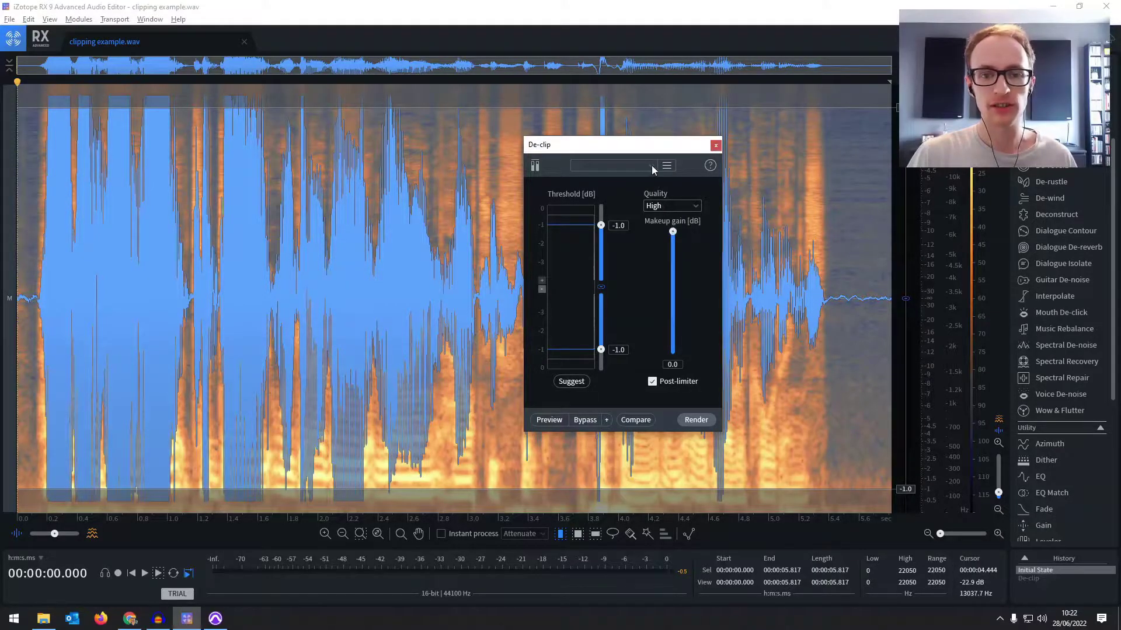
mouse_move(649, 146)
mouse_down()
mouse_move(633, 124)
mouse_move(638, 148)
mouse_up()
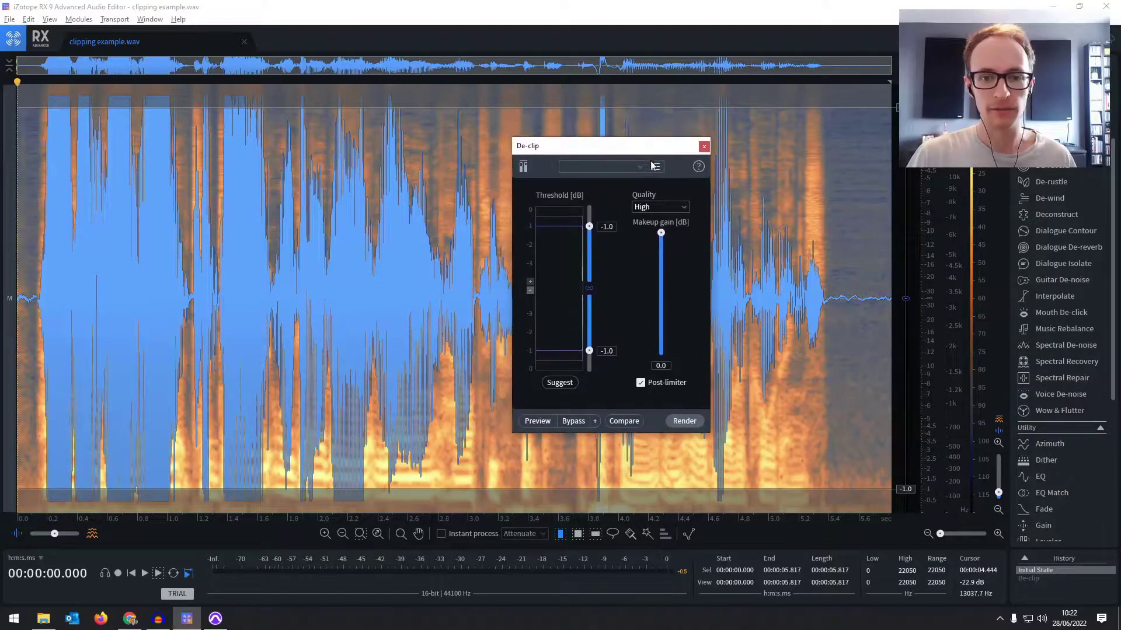
click(676, 210)
click(647, 247)
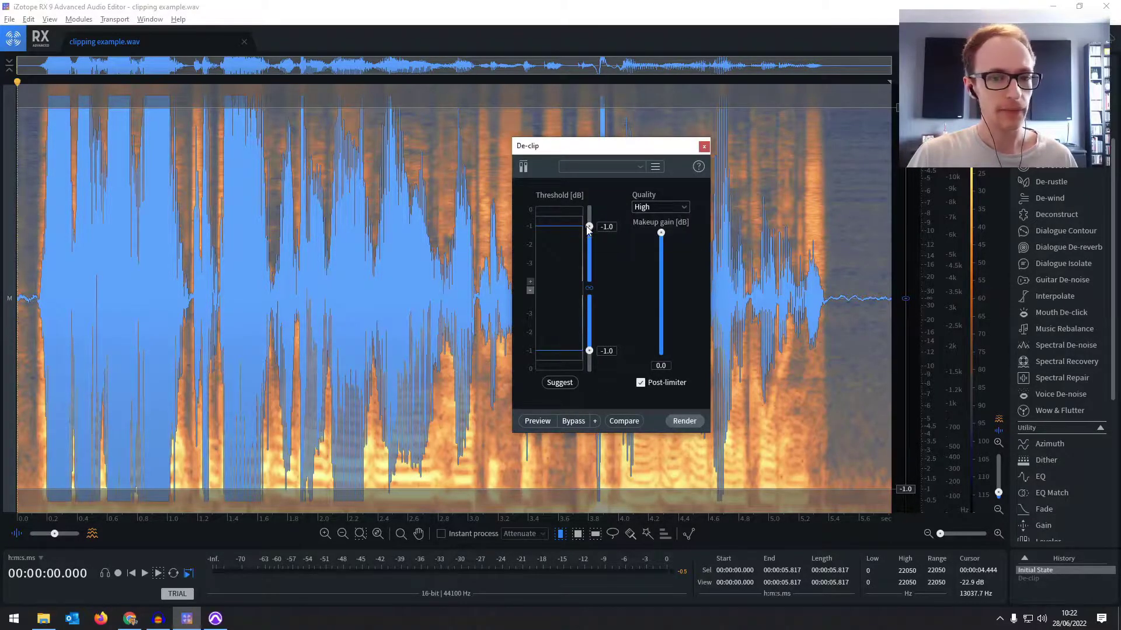
drag(588, 229, 589, 218)
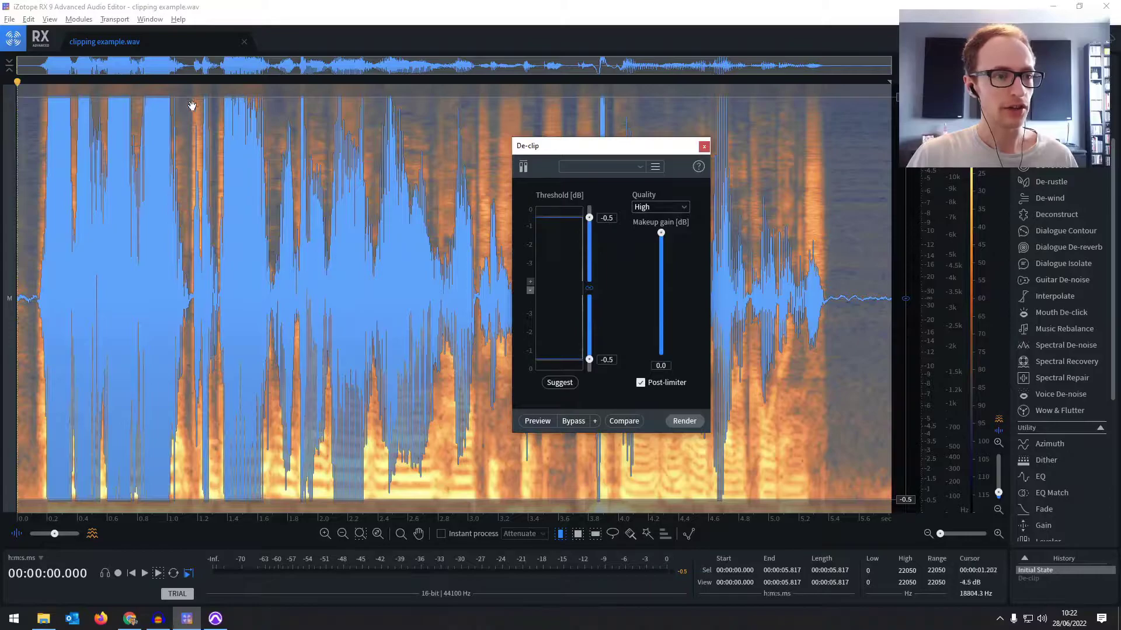
drag(589, 218, 590, 230)
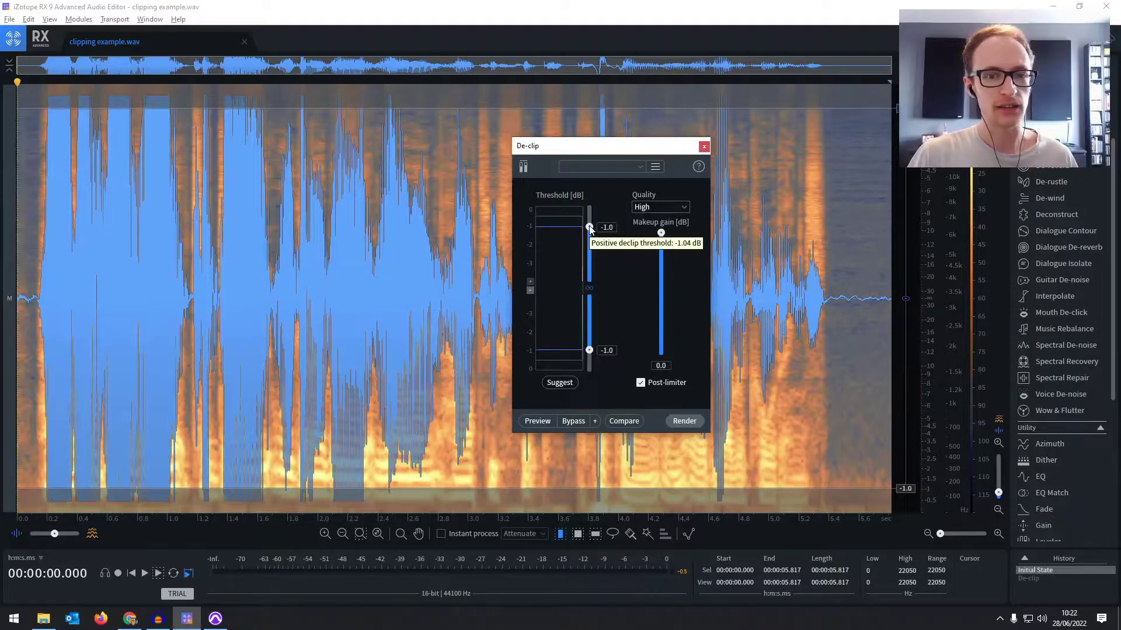
Apply De-clip to the whole recording and play back the repaired audio.
click(684, 420)
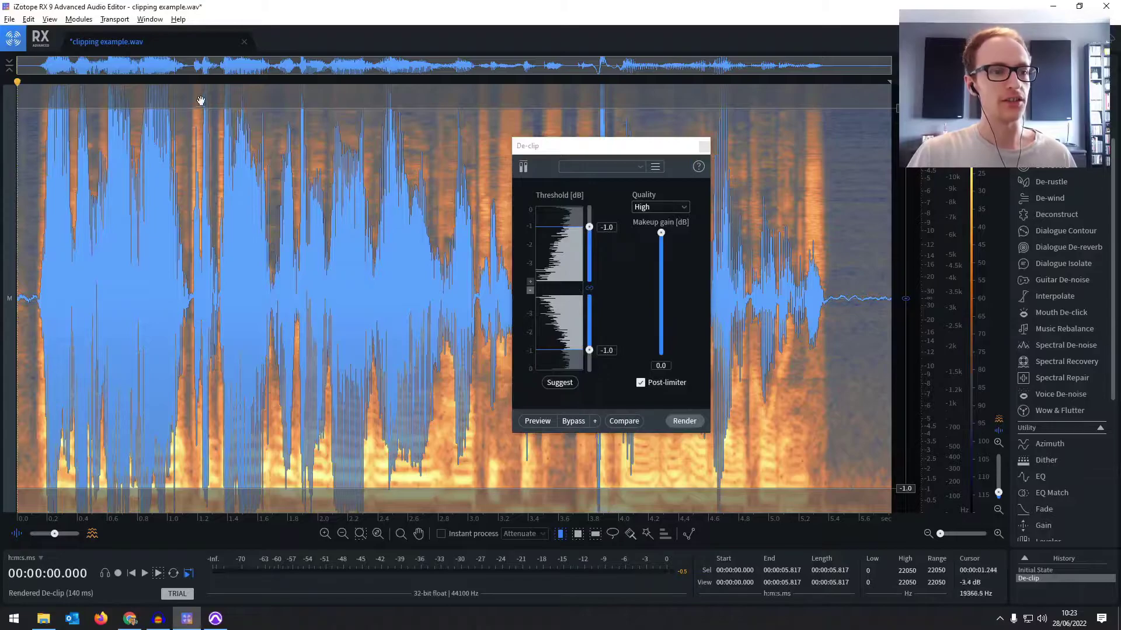
click(704, 145)
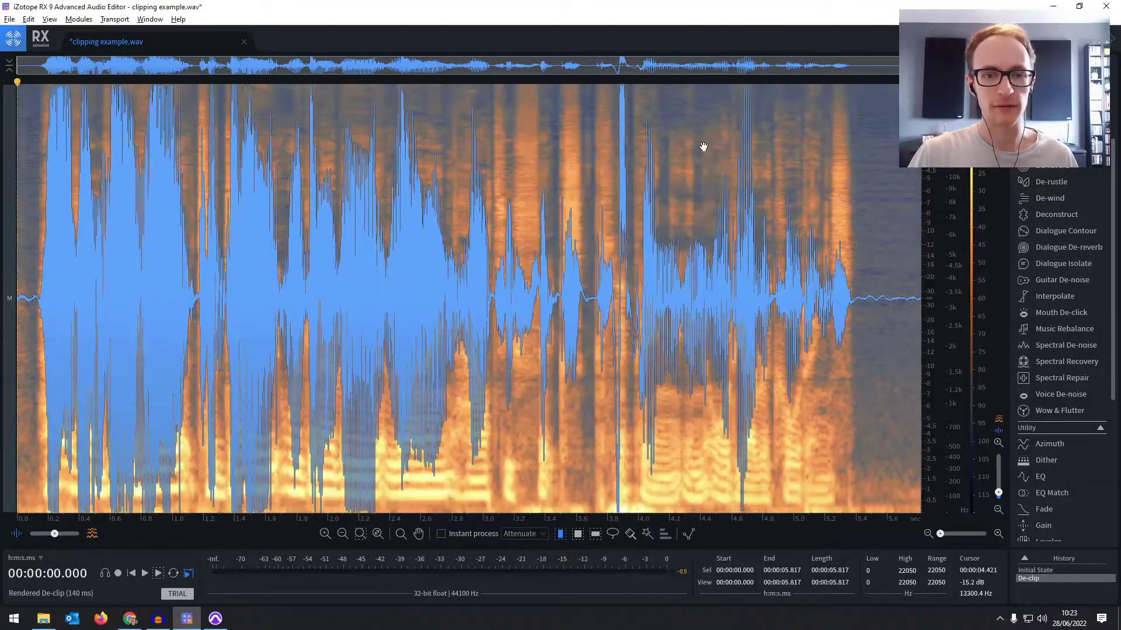
key(space)
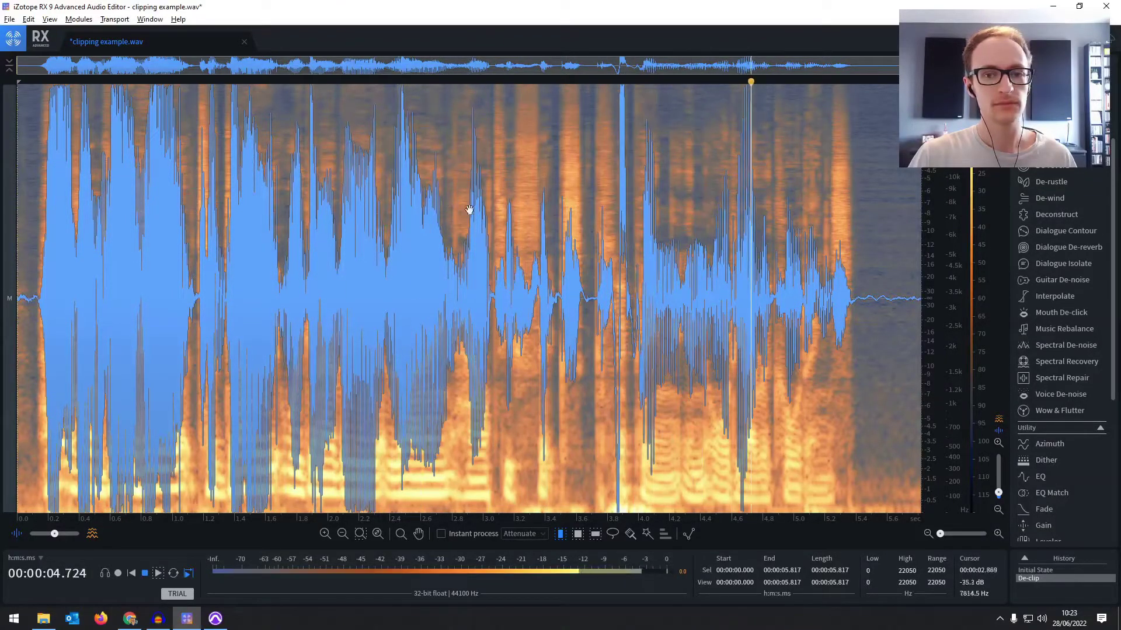
key(space)
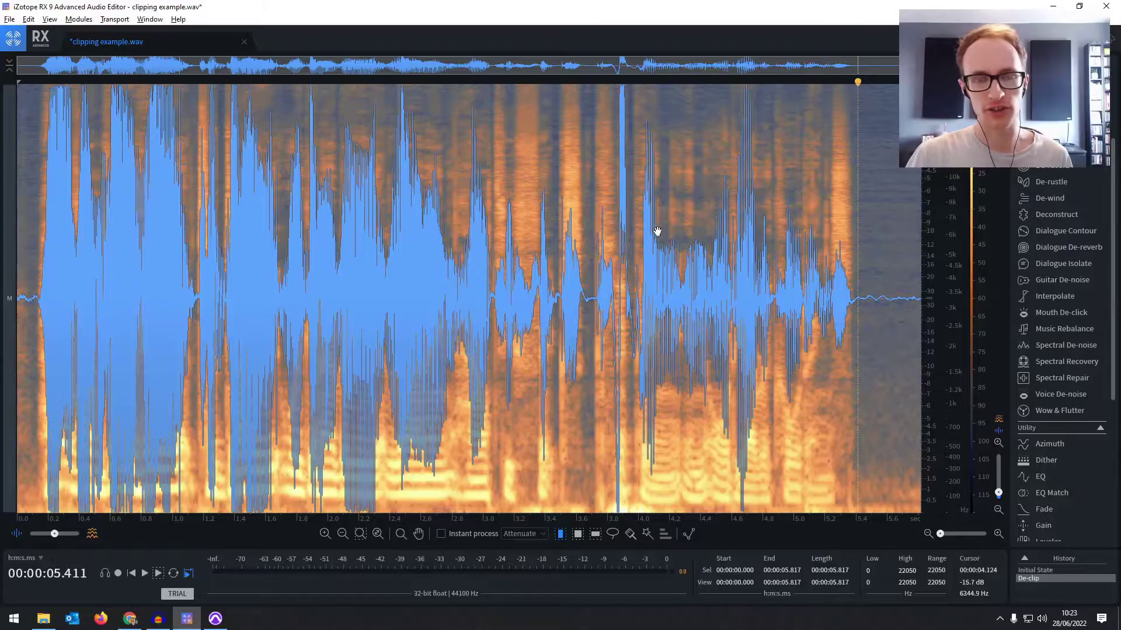
Clear the selection and play the repaired dialogue from just before the first word.
click(148, 174)
click(48, 117)
drag(47, 117, 100, 116)
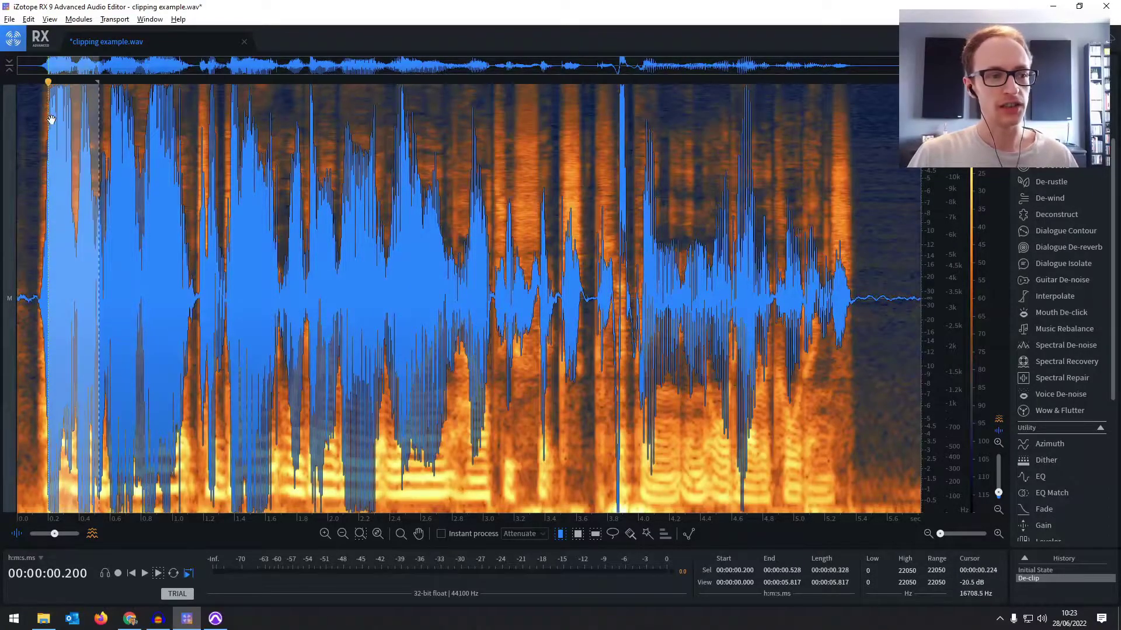
click(51, 117)
click(43, 117)
click(40, 117)
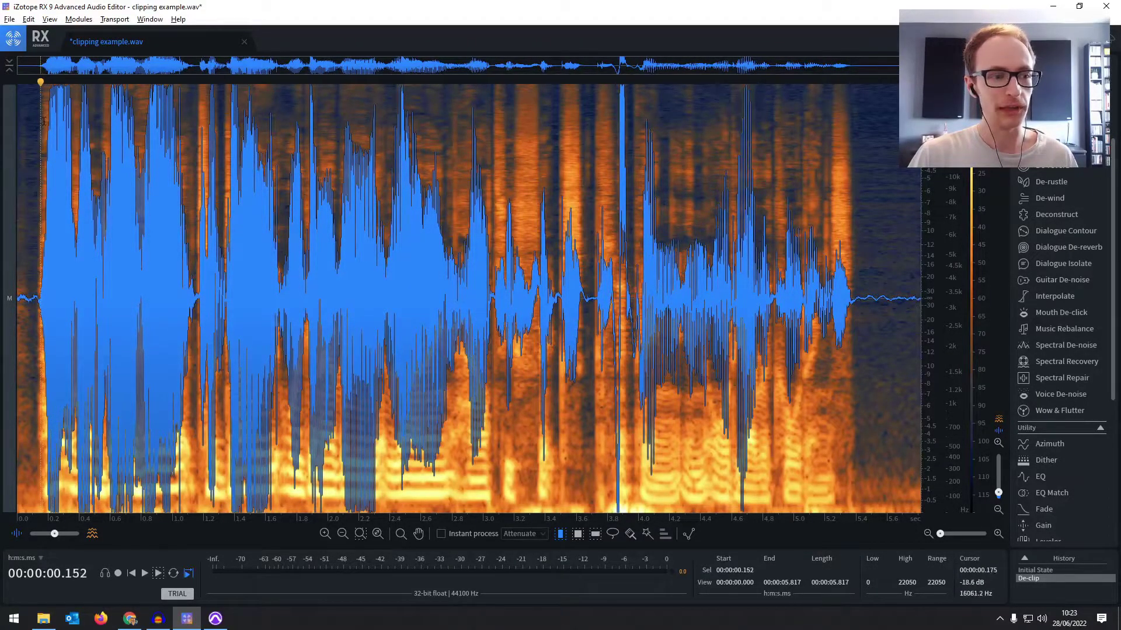
key(space)
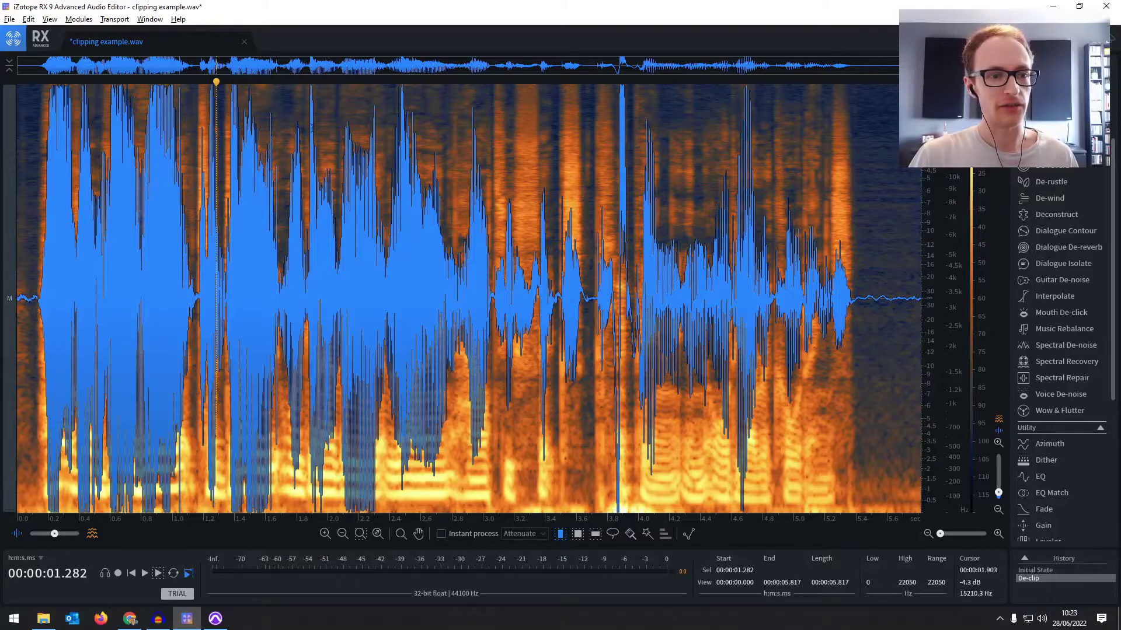
Play the repaired dialogue from about 1.75 s, then set the playhead at 1.166 s.
click(288, 291)
key(space)
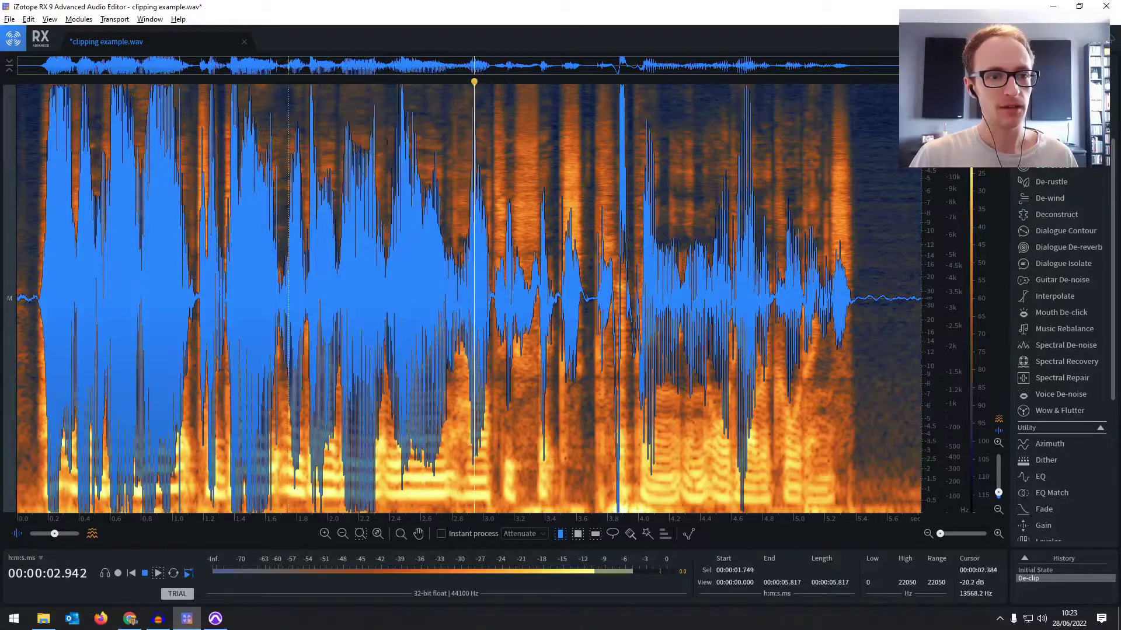
key(space)
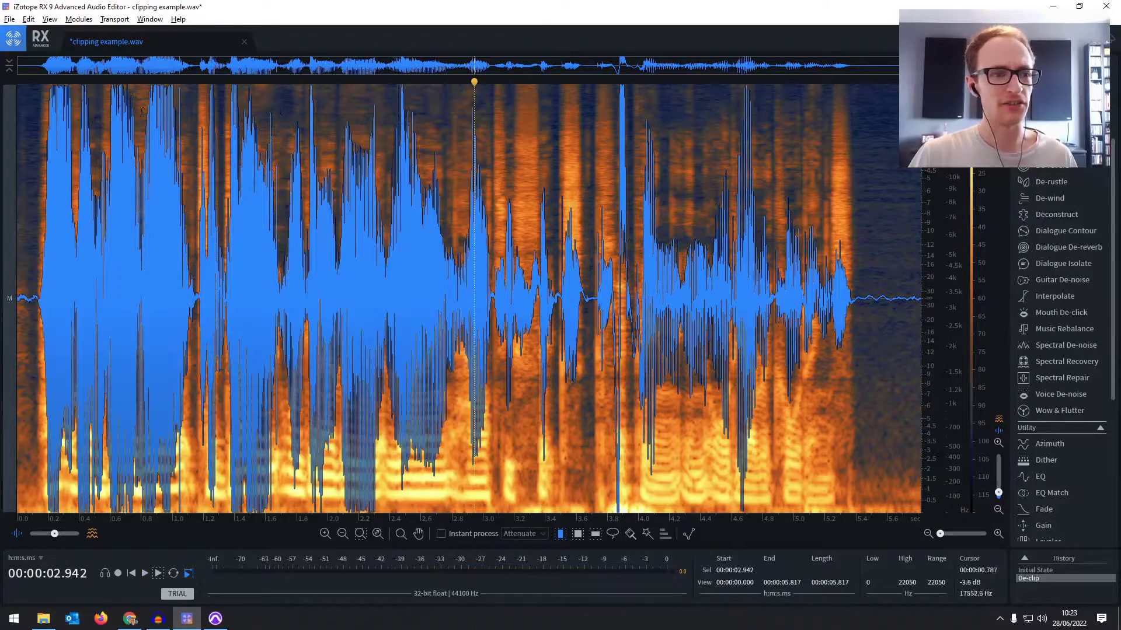
drag(150, 111, 180, 109)
click(199, 110)
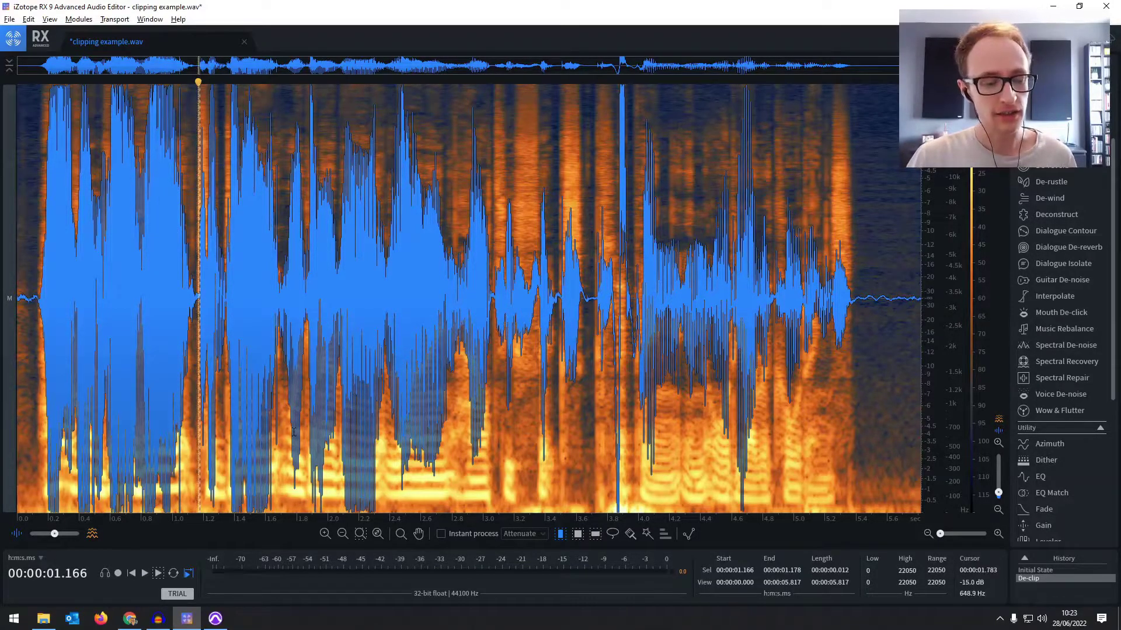
In Audacity, select the whole clipping example track and open Clip Fix at 80.0% threshold, -5.00 dB reduction.
click(166, 622)
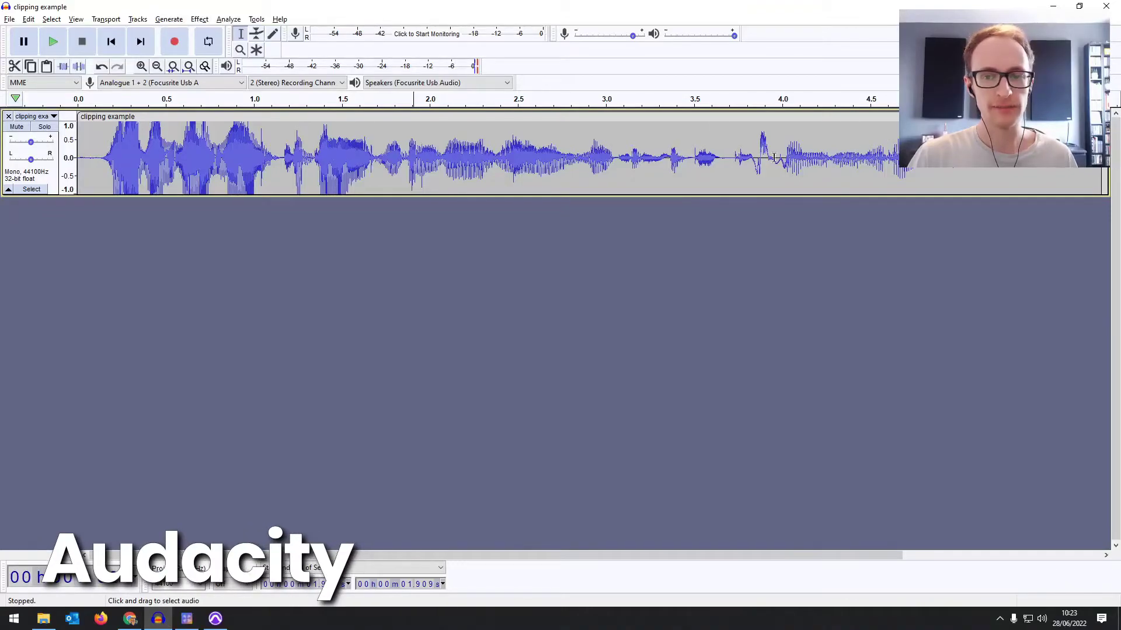
double_click(718, 161)
click(199, 19)
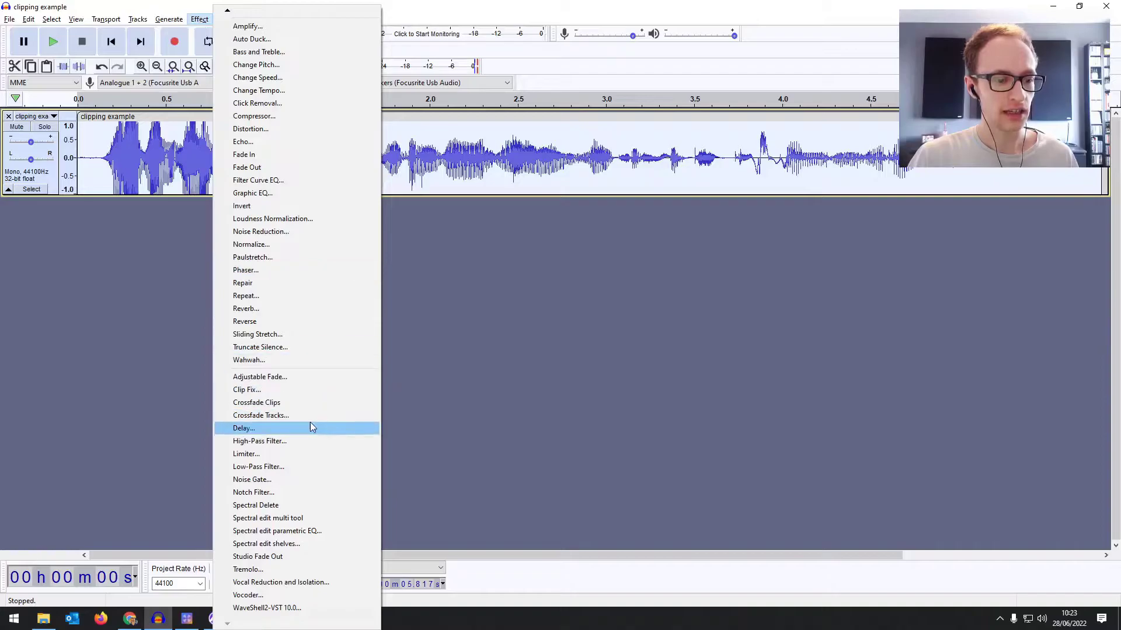
click(296, 391)
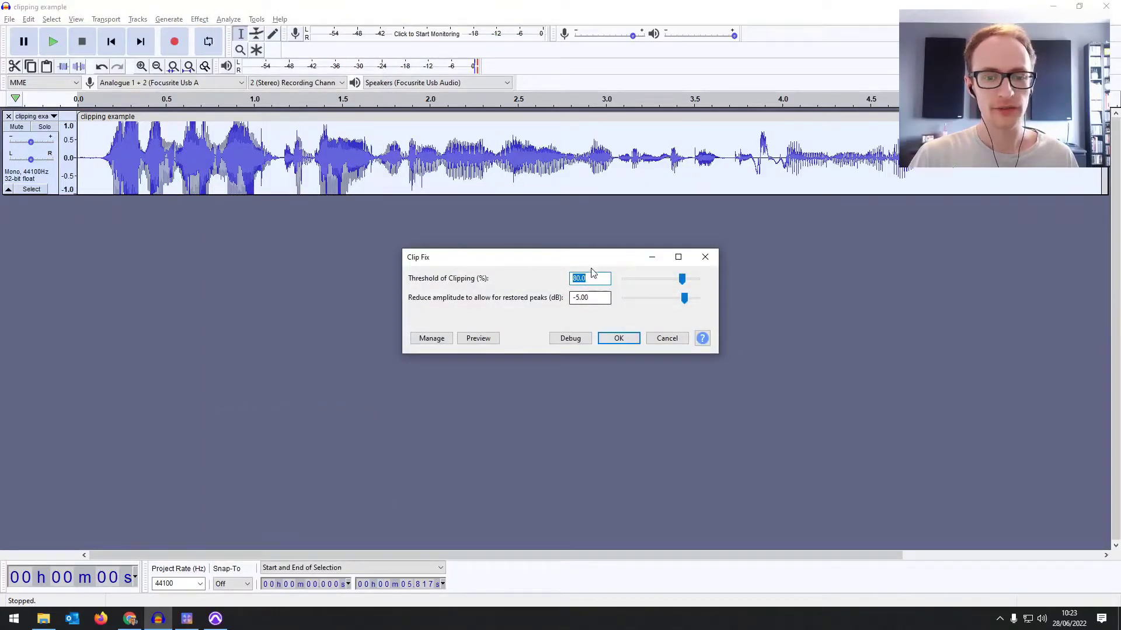
drag(591, 259, 570, 244)
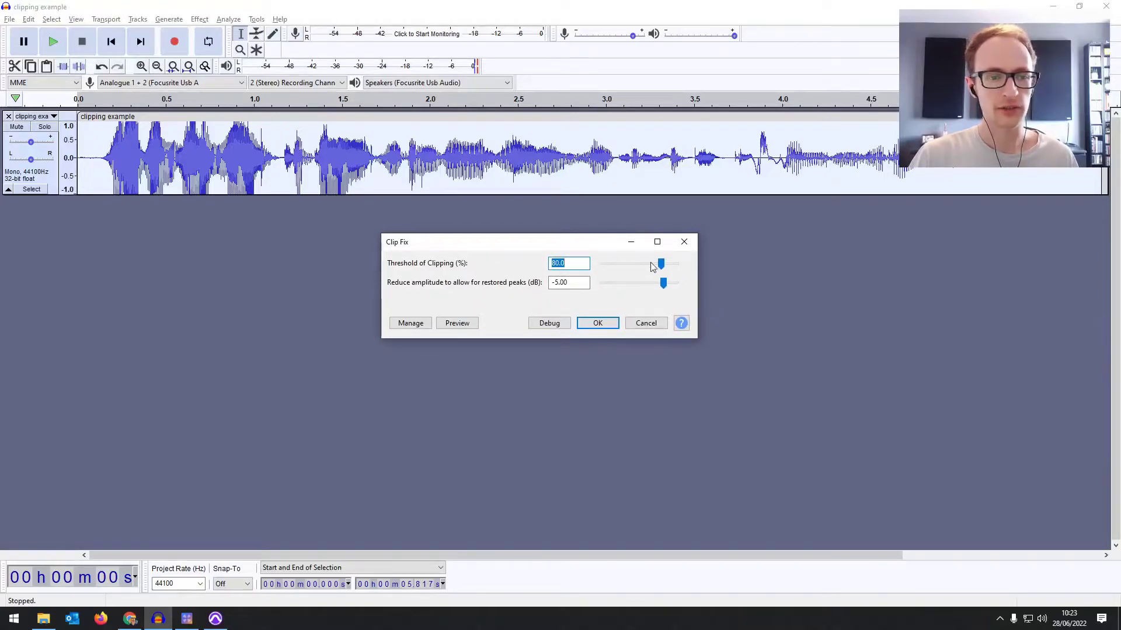
click(578, 284)
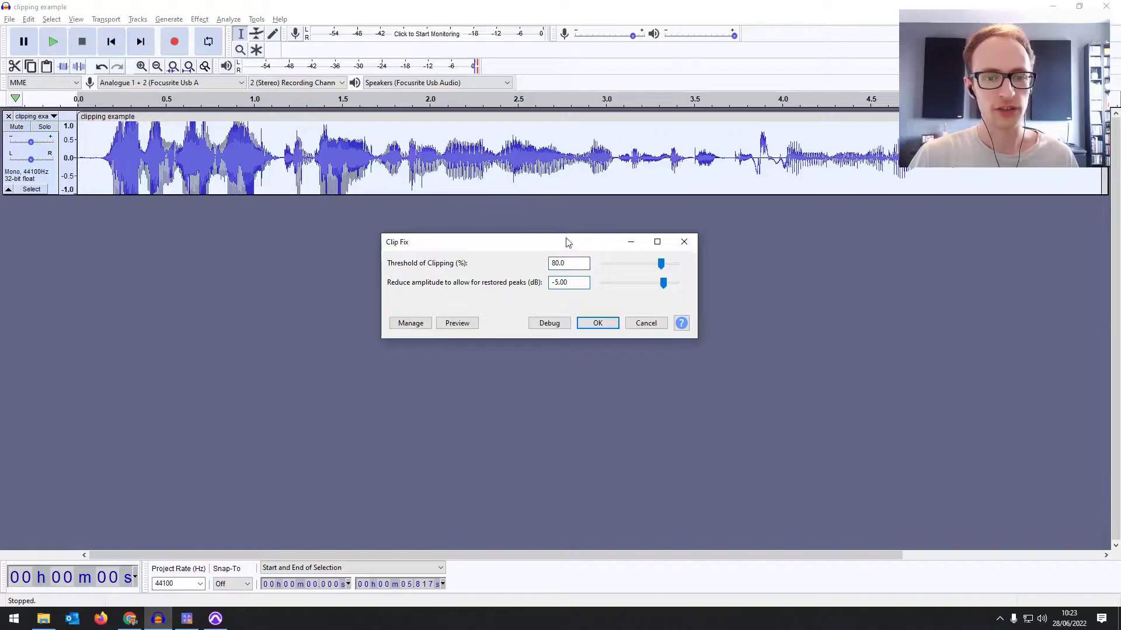
drag(568, 245, 559, 245)
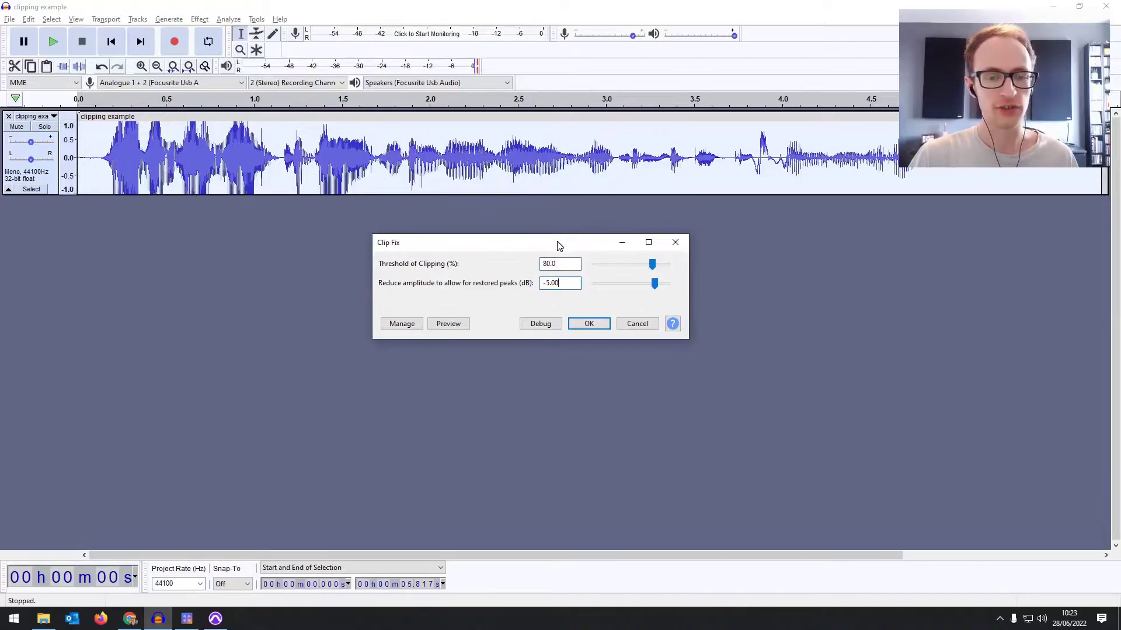
Apply Clip Fix and play the repaired dialogue from near the beginning.
click(602, 327)
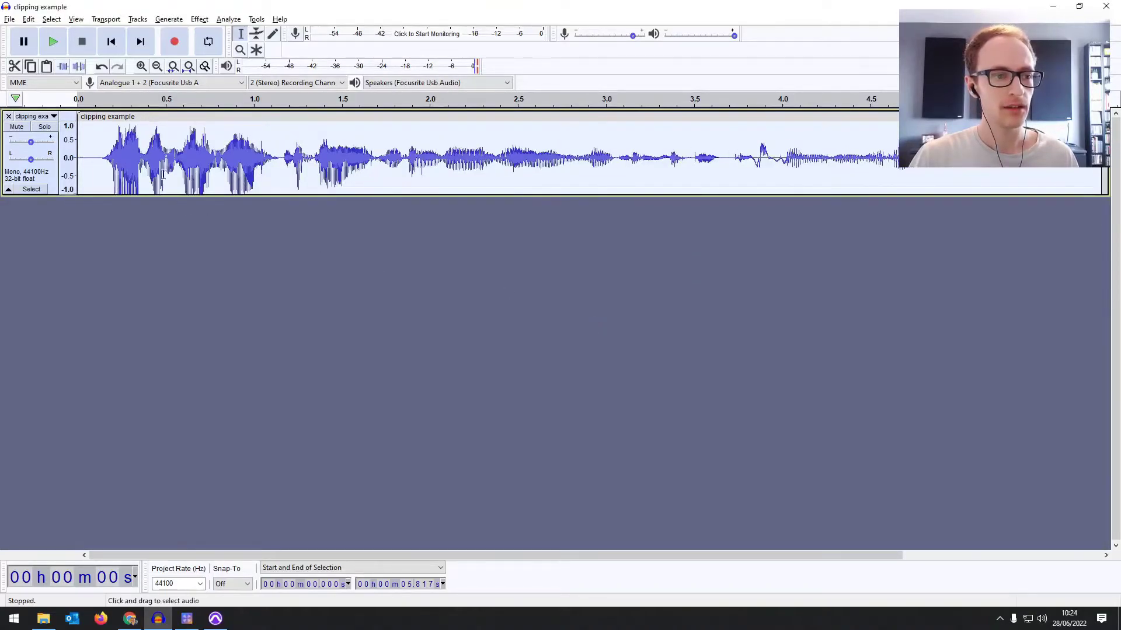
click(98, 153)
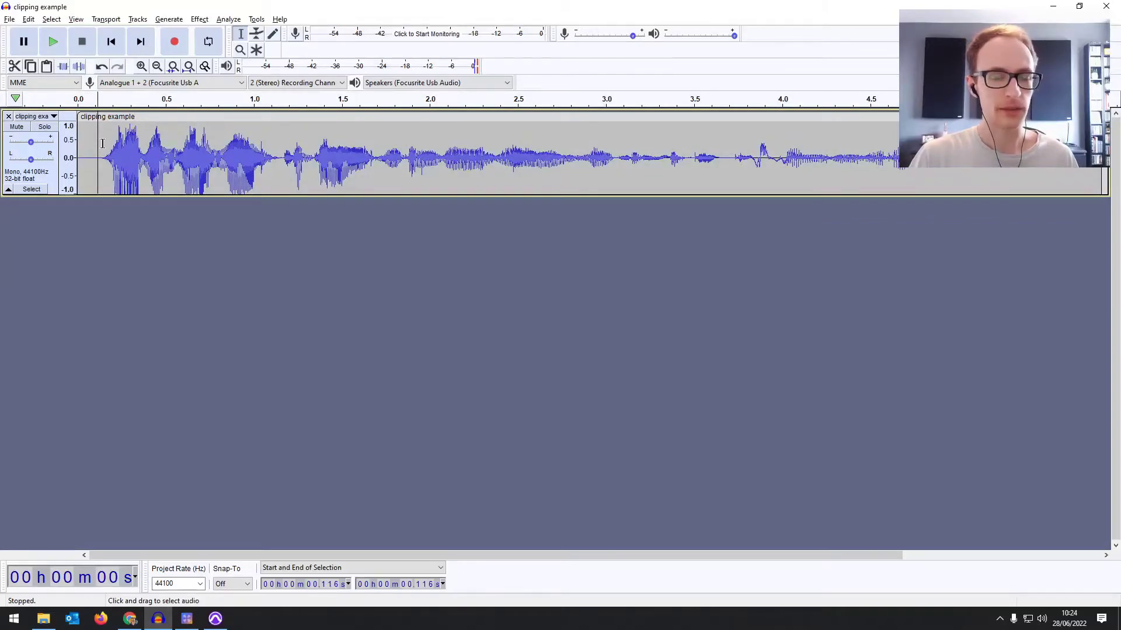
key(space)
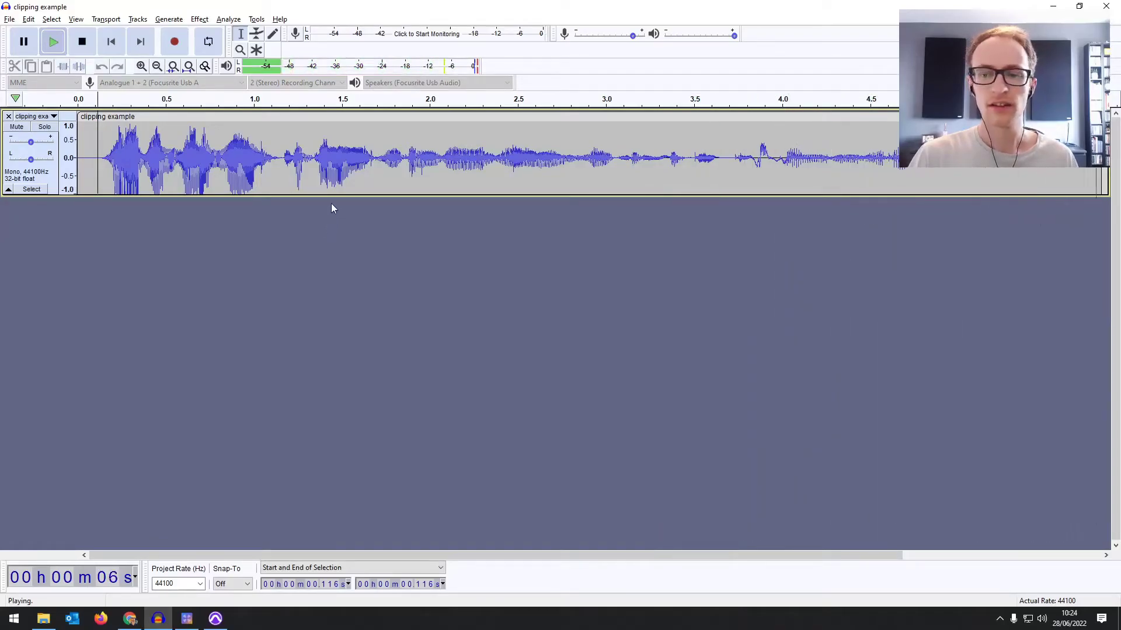
key(space)
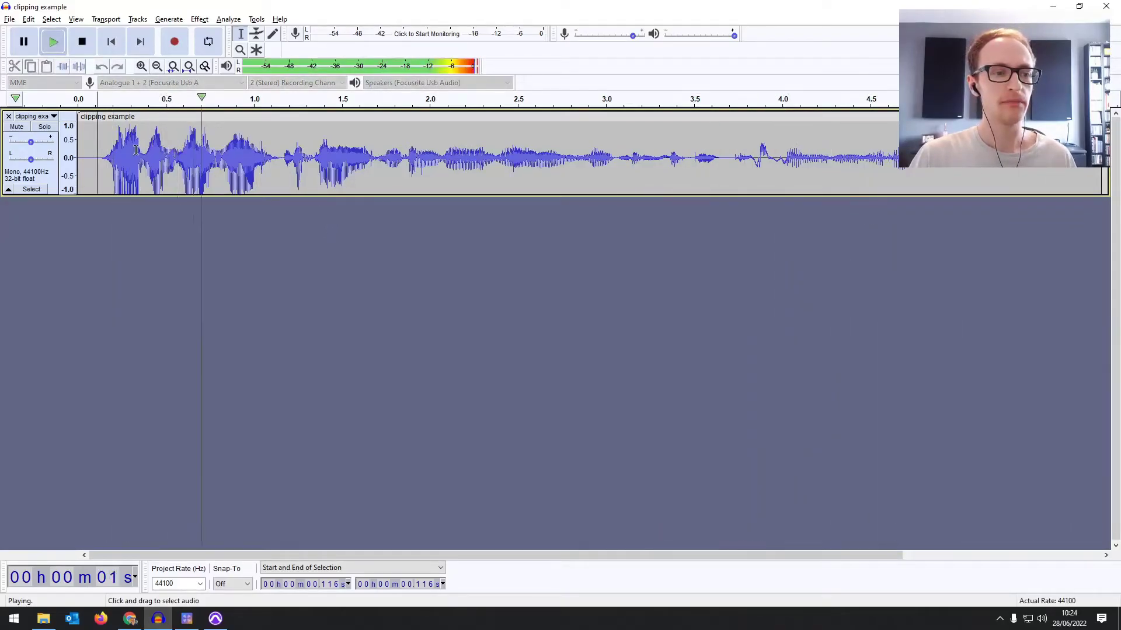
key(space)
Undo Clip Fix and play the original clipped recording for comparison.
key(ctrl+z)
key(space)
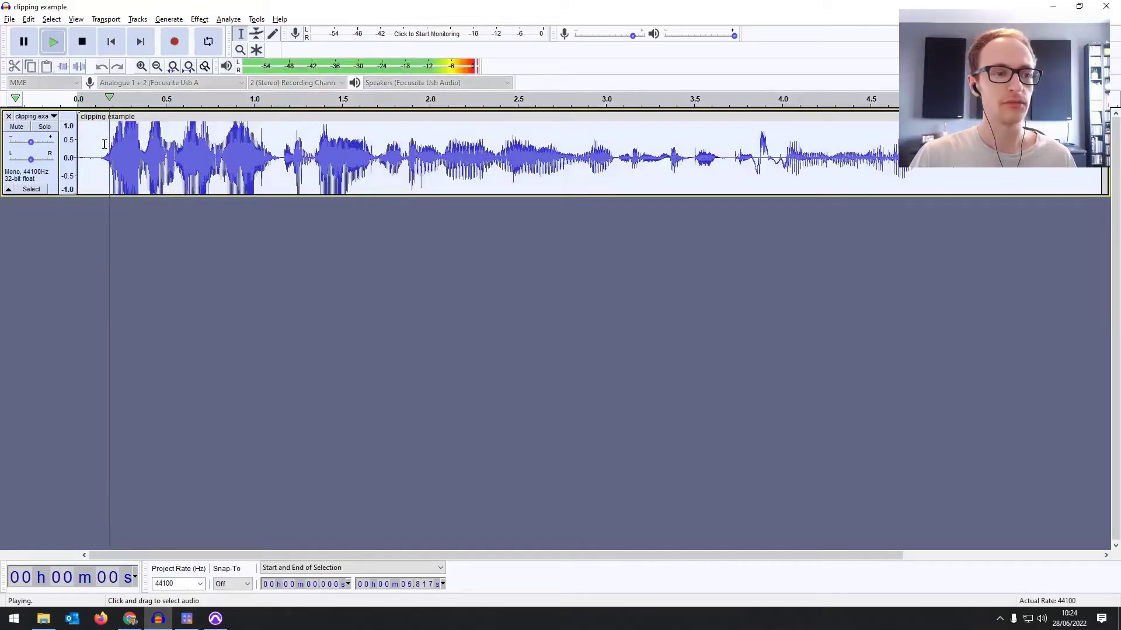
key(space)
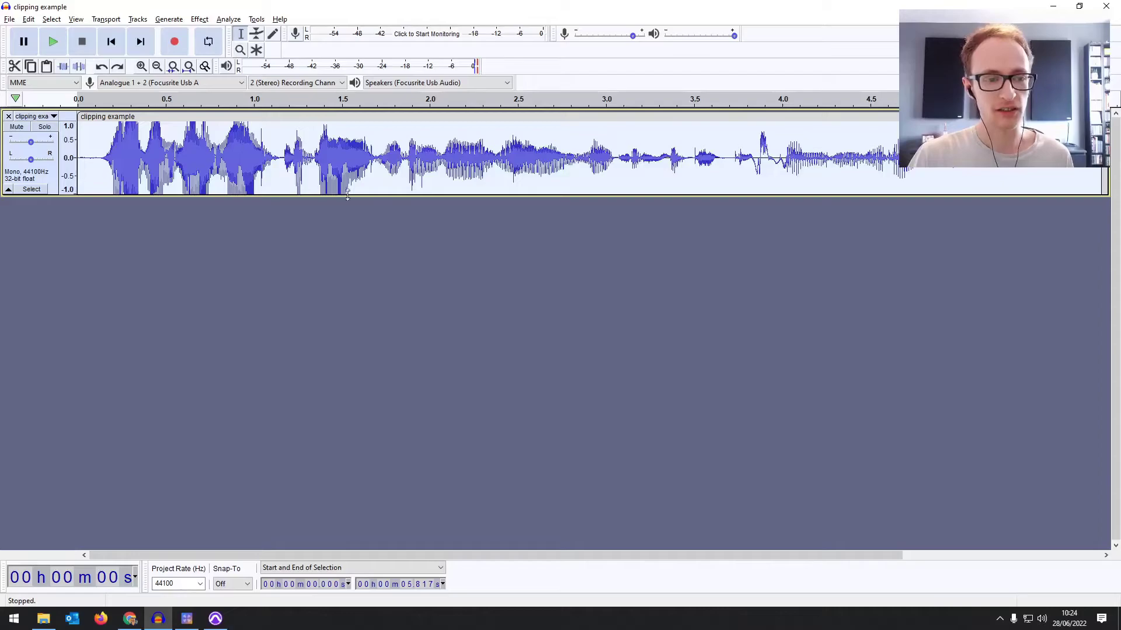
click(285, 156)
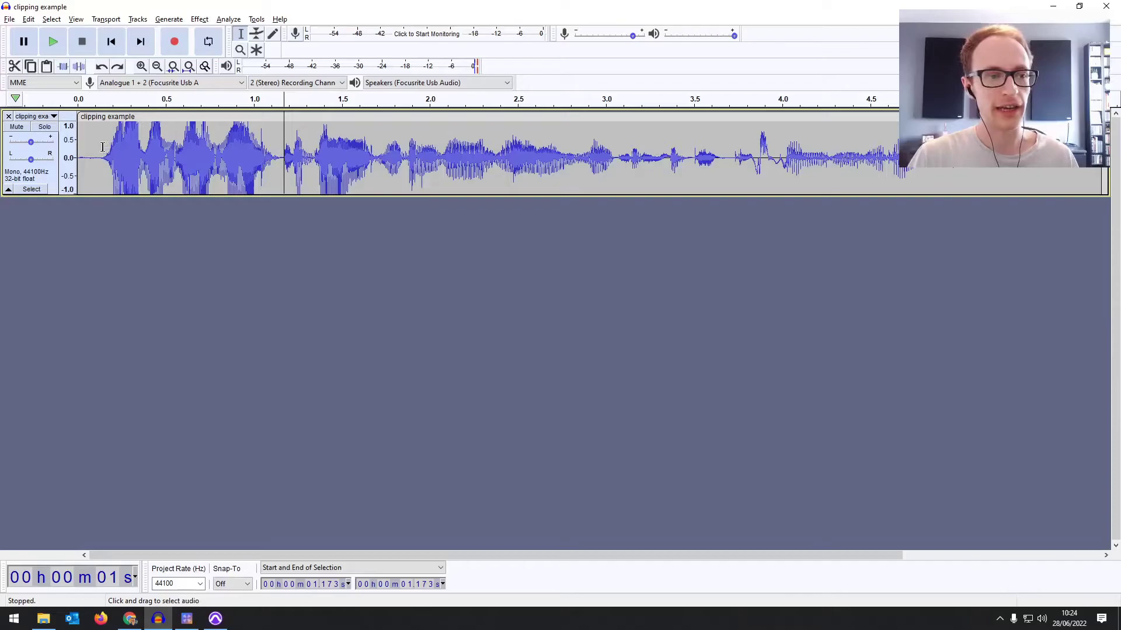
click(283, 146)
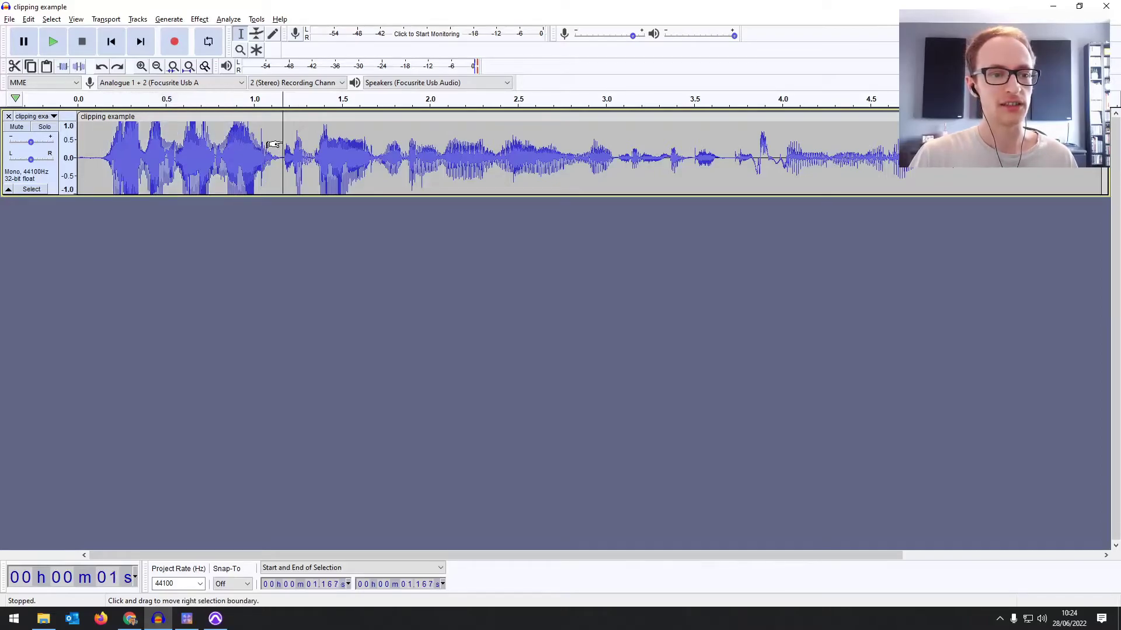